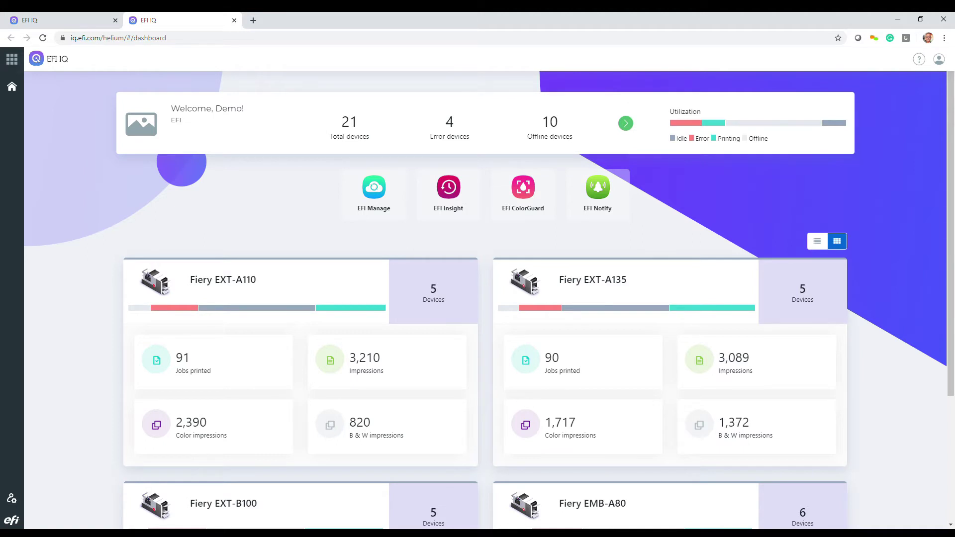
scroll(485, 300, down, 4)
scroll(486, 300, up, 4)
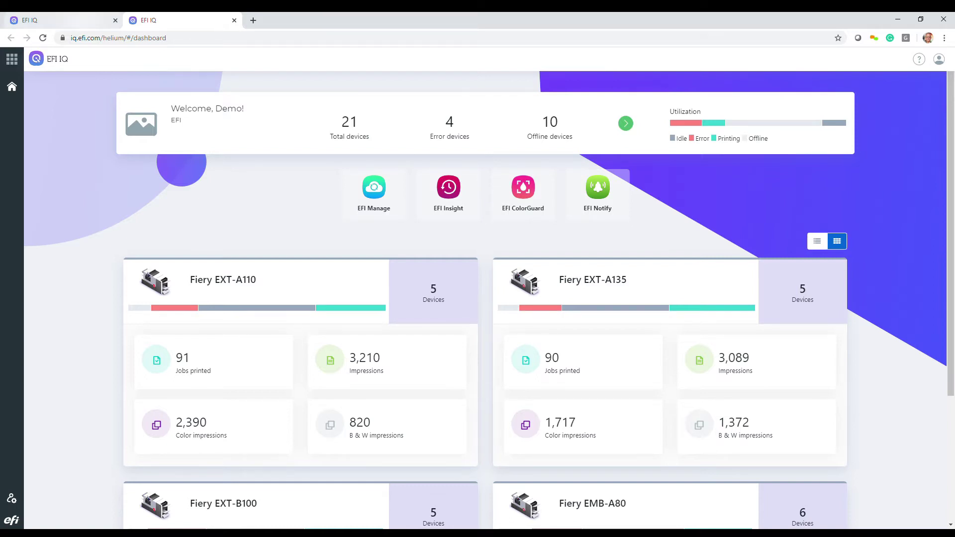
Step: On the other open EFI IQ dashboard, open the EFI VUTEk 32h printer and view its substrate usage and ink details
click(82, 20)
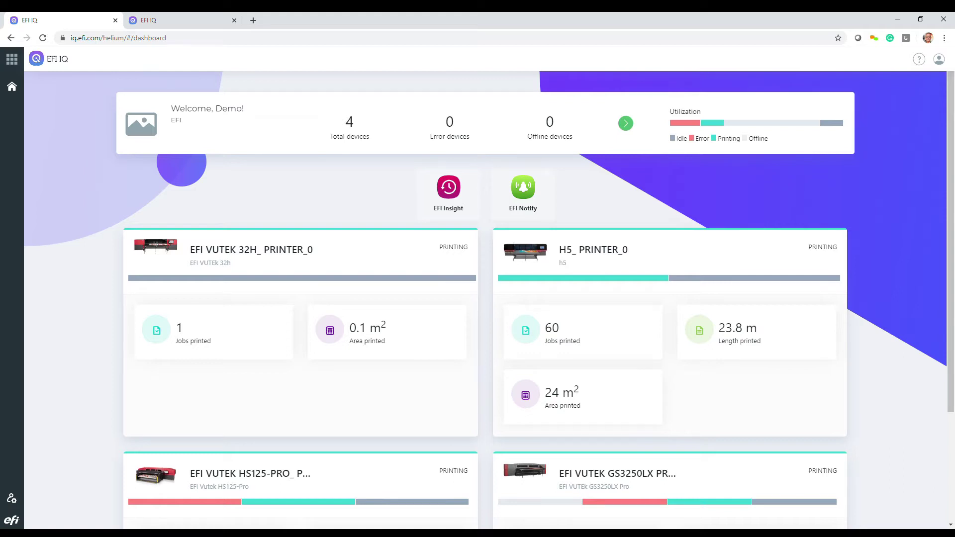
click(251, 250)
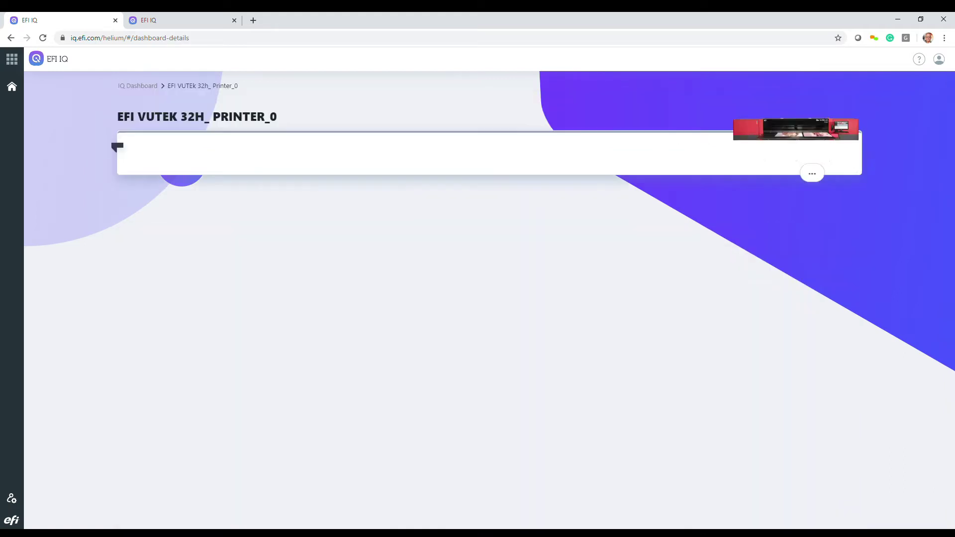
click(731, 275)
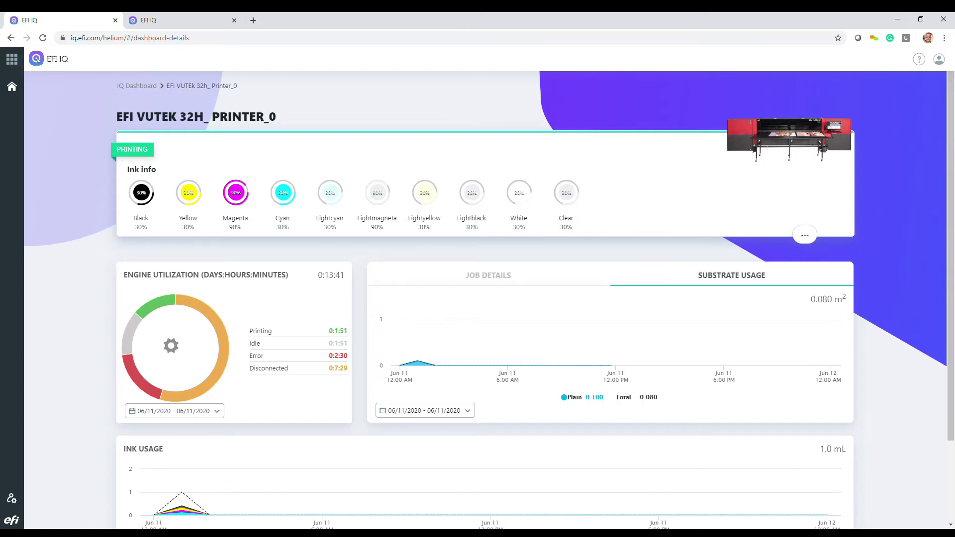
click(805, 235)
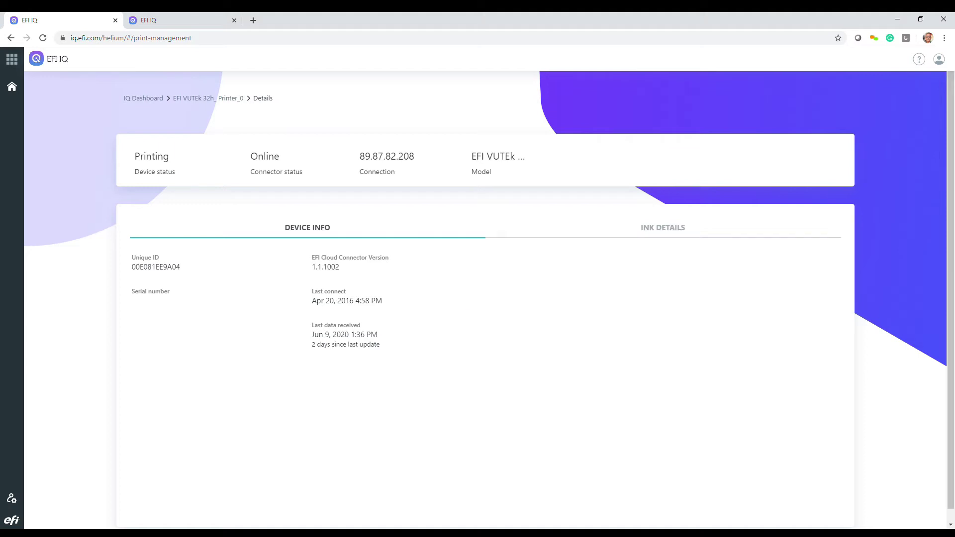
click(663, 228)
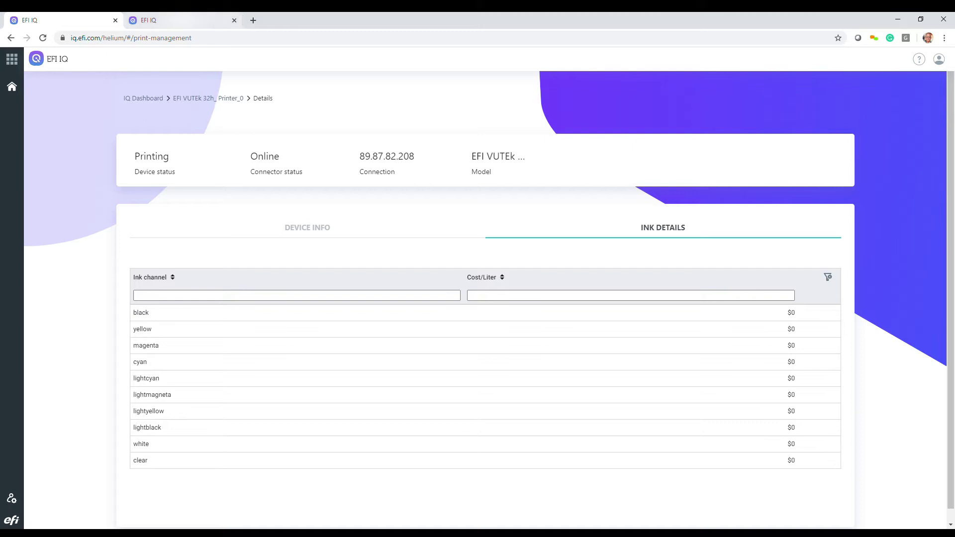
Step: Return to the Fiery dashboard, open Brand_A_Color_Printer_0_0_80ppm in the Fiery EXT-A110 group and examine its supplies and usage charts
click(179, 20)
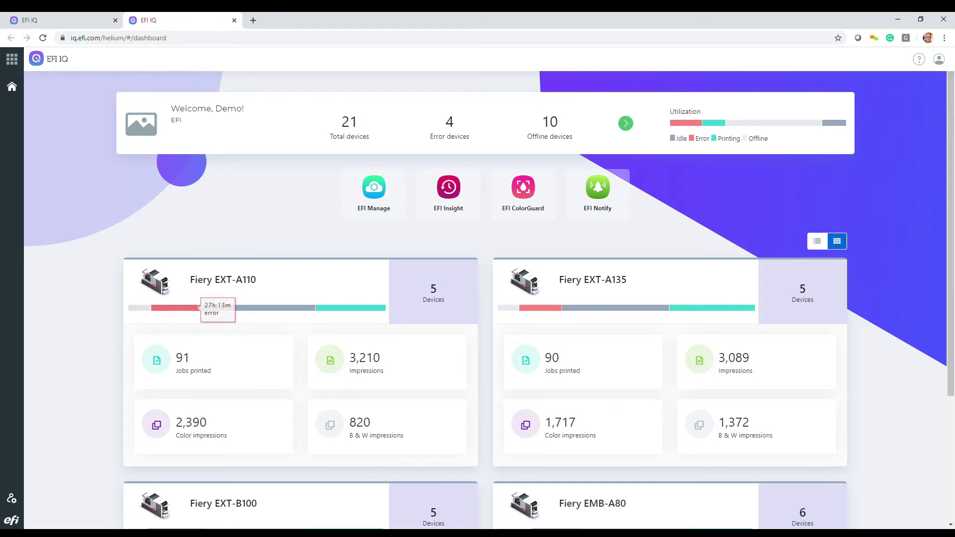
mouse_move(316, 308)
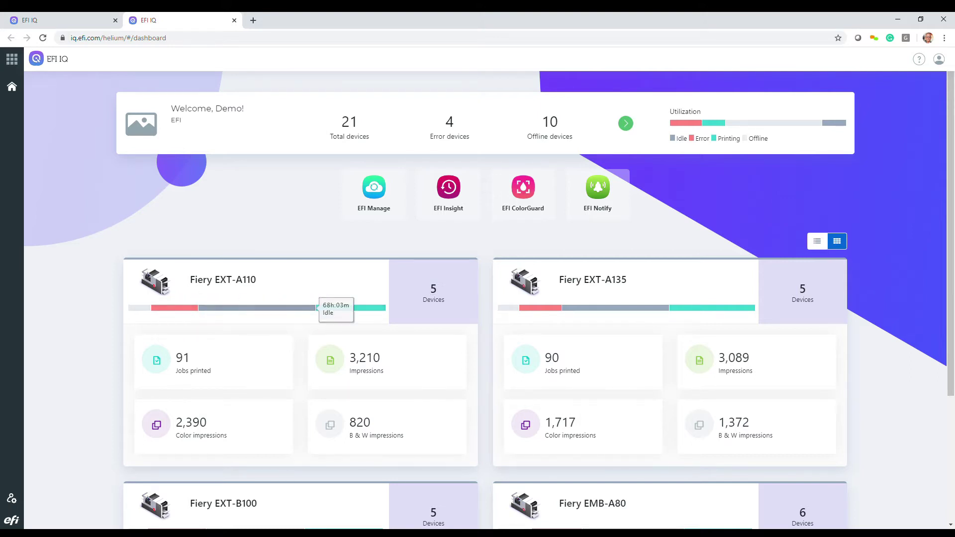
click(319, 308)
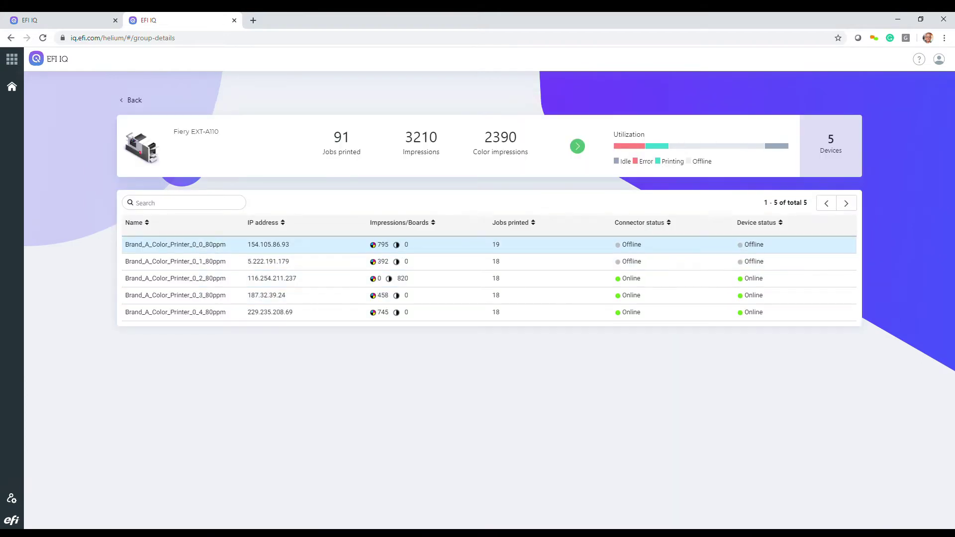
click(175, 244)
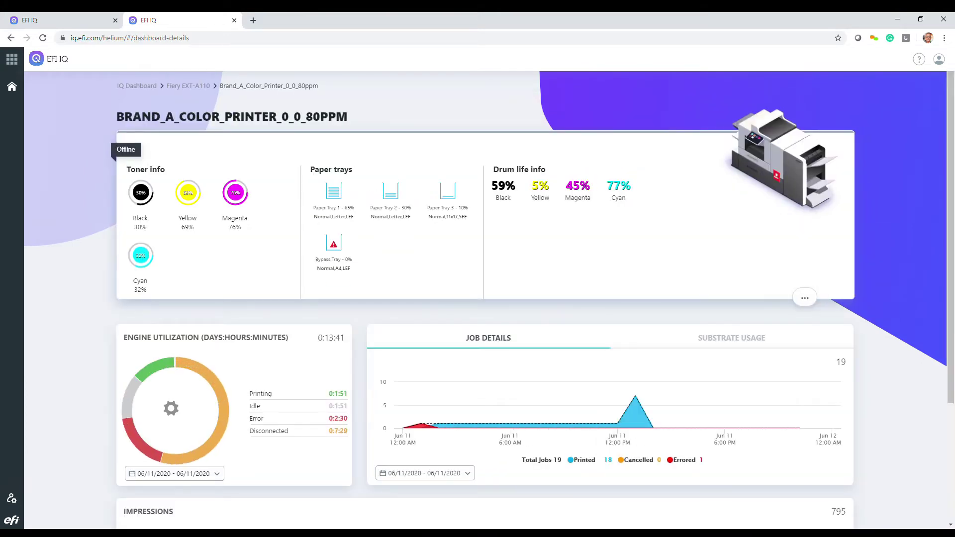
scroll(485, 299, down, 3)
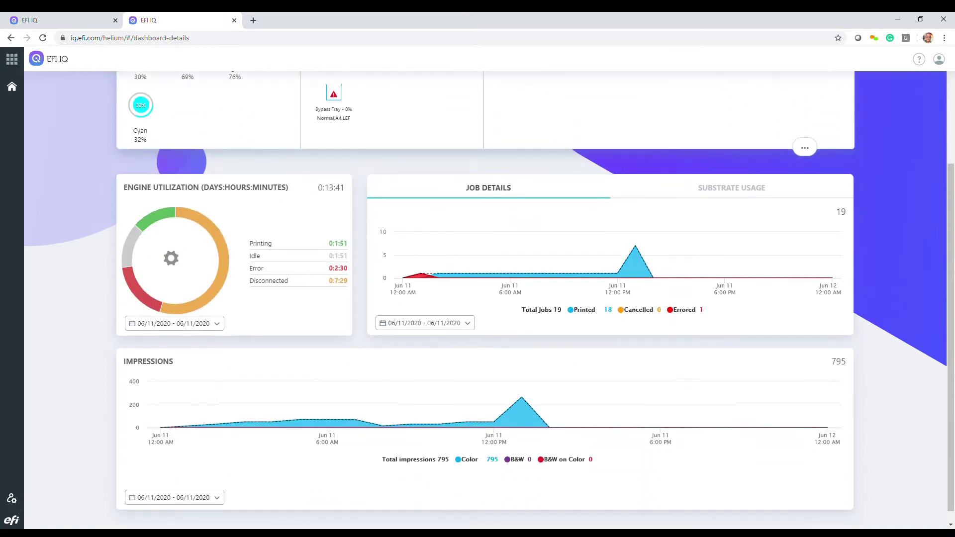
scroll(485, 299, up, 3)
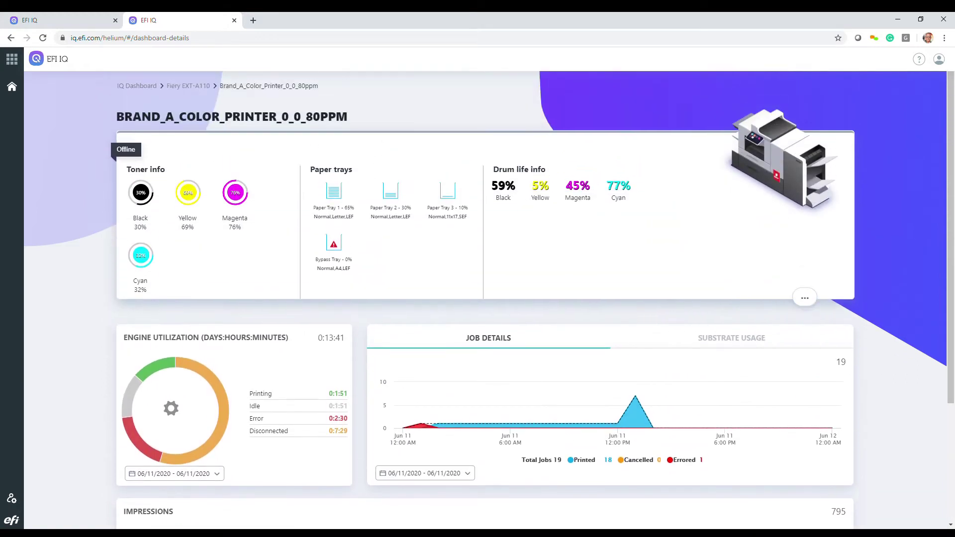
Step: Open the printer's full details and view its paper catalog, calibration set, installed patches and profiles
click(805, 297)
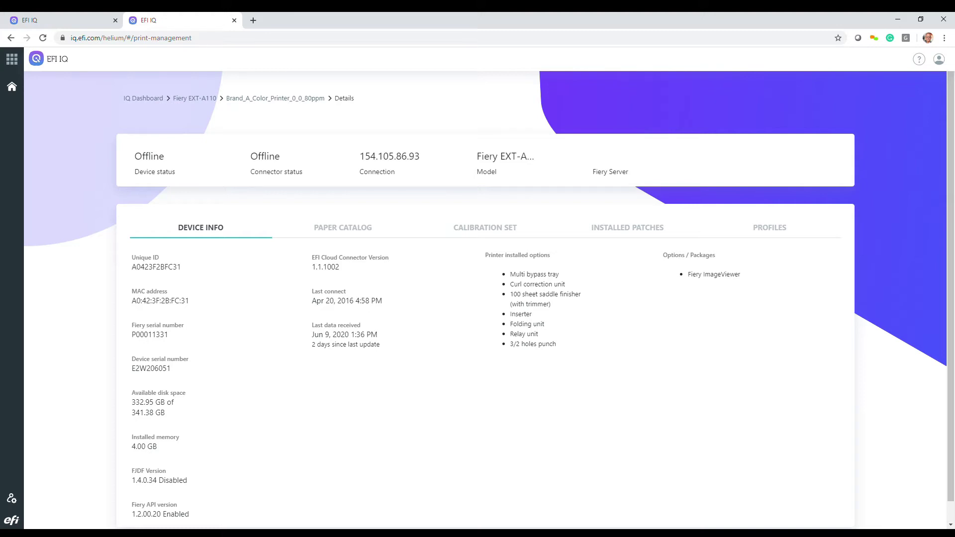
click(342, 228)
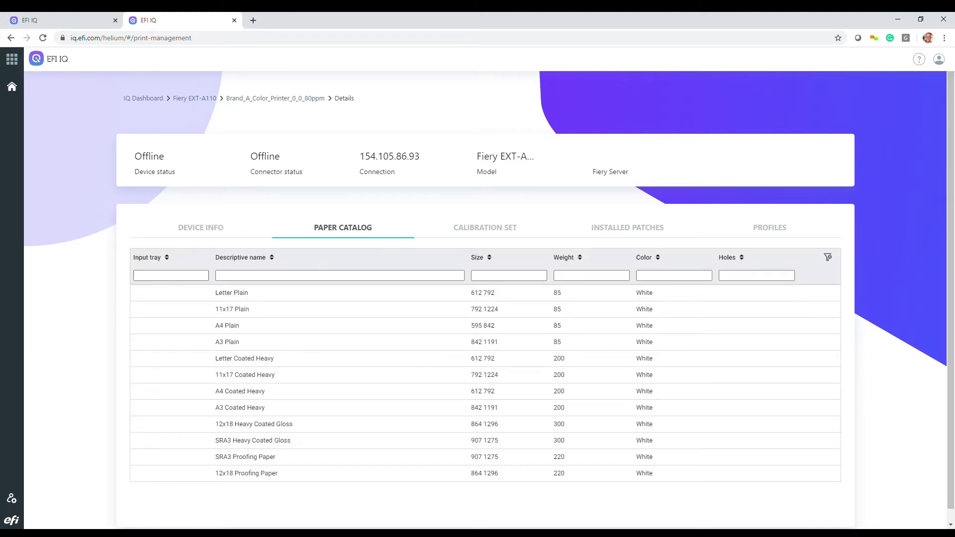
click(485, 228)
click(627, 228)
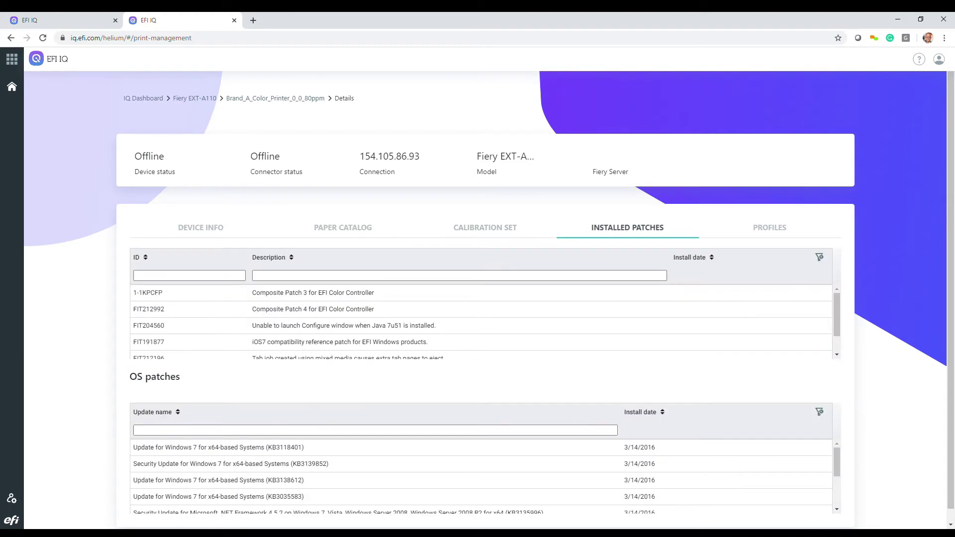
click(769, 228)
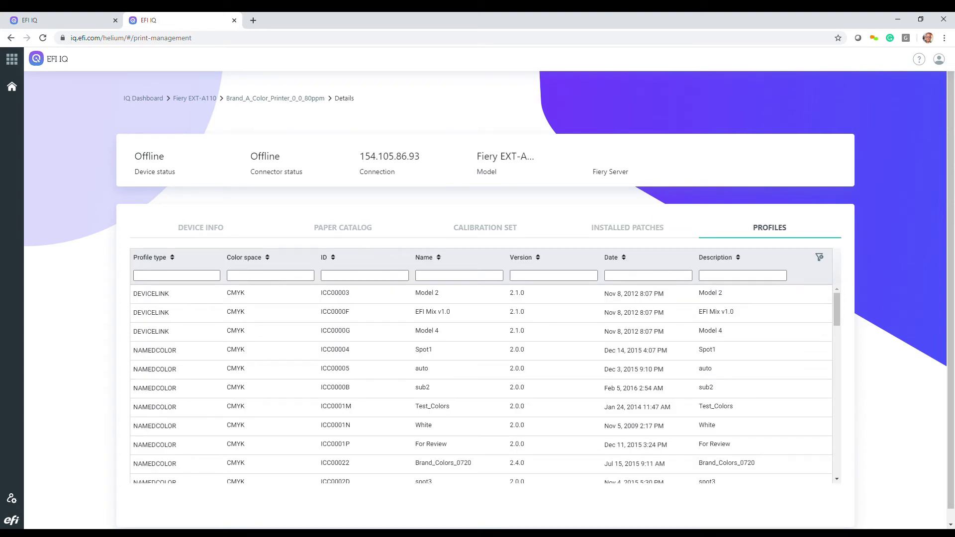
Step: Go back to the dashboard, examine all devices in list view, and return to the card view
click(12, 86)
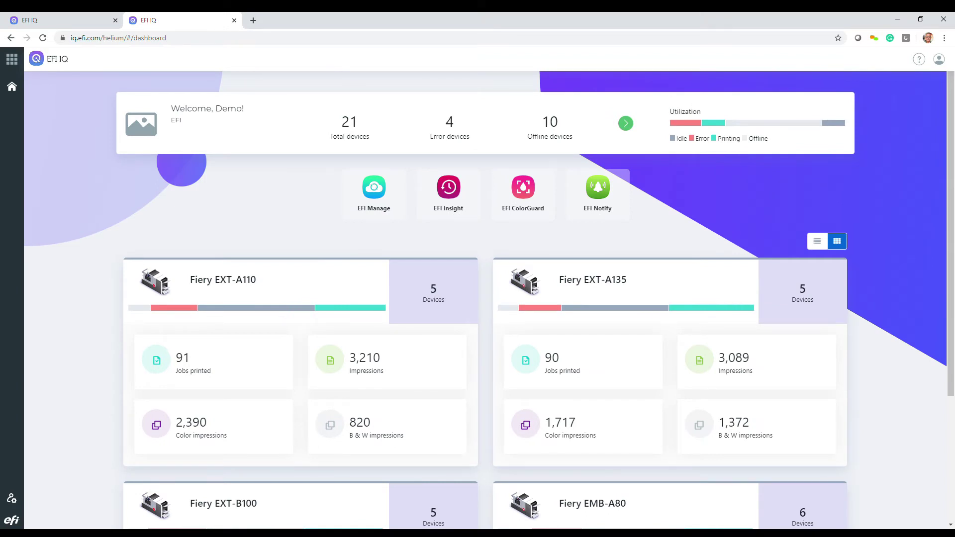
click(817, 242)
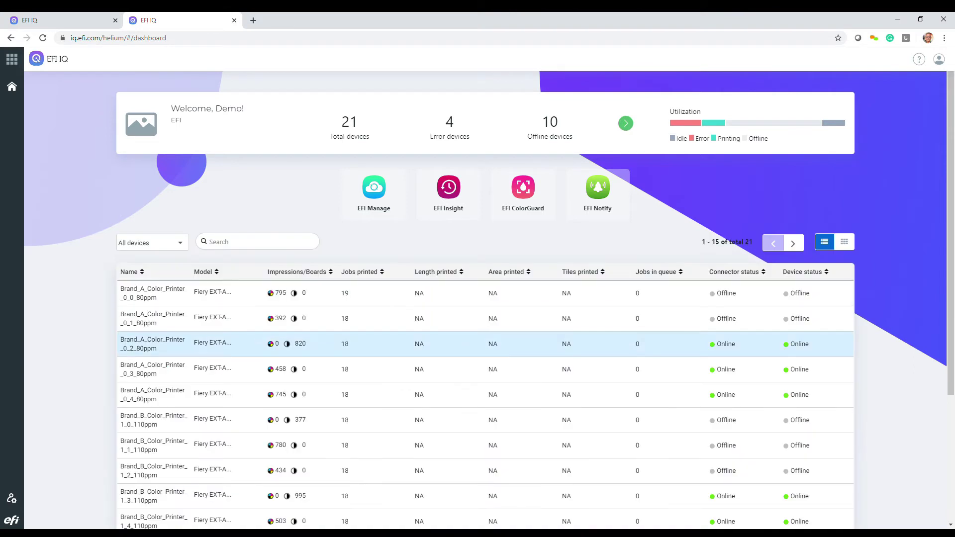
scroll(485, 298, down, 2)
scroll(485, 256, down, 2)
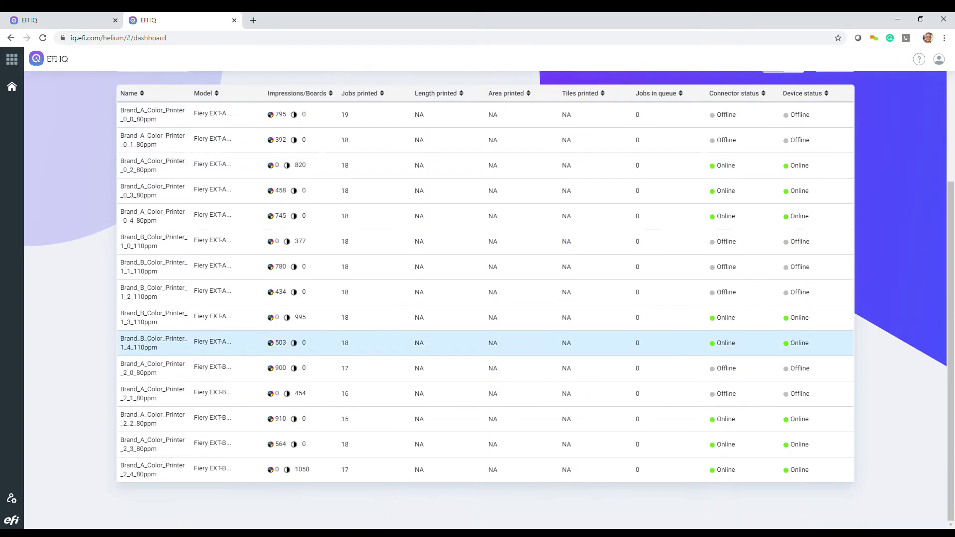
scroll(485, 239, up, 2)
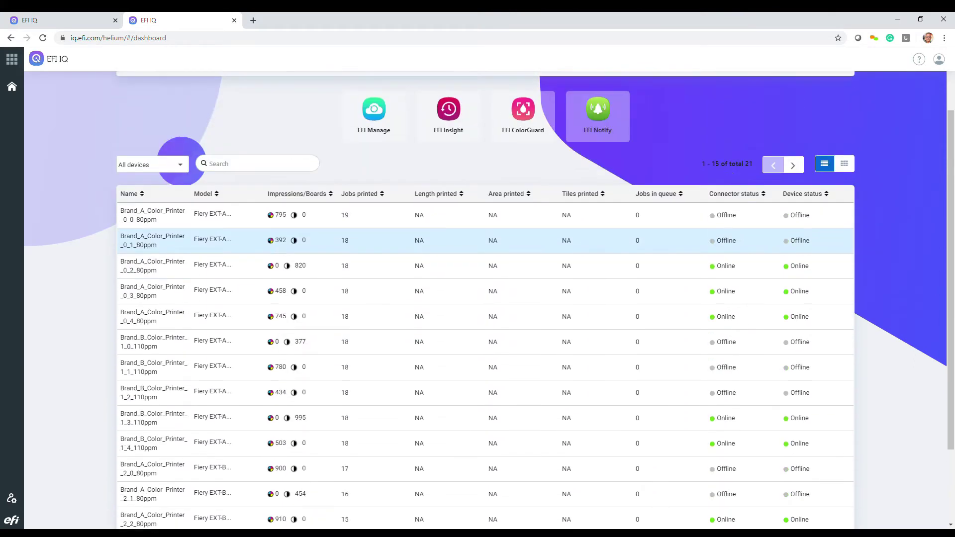
scroll(485, 239, up, 2)
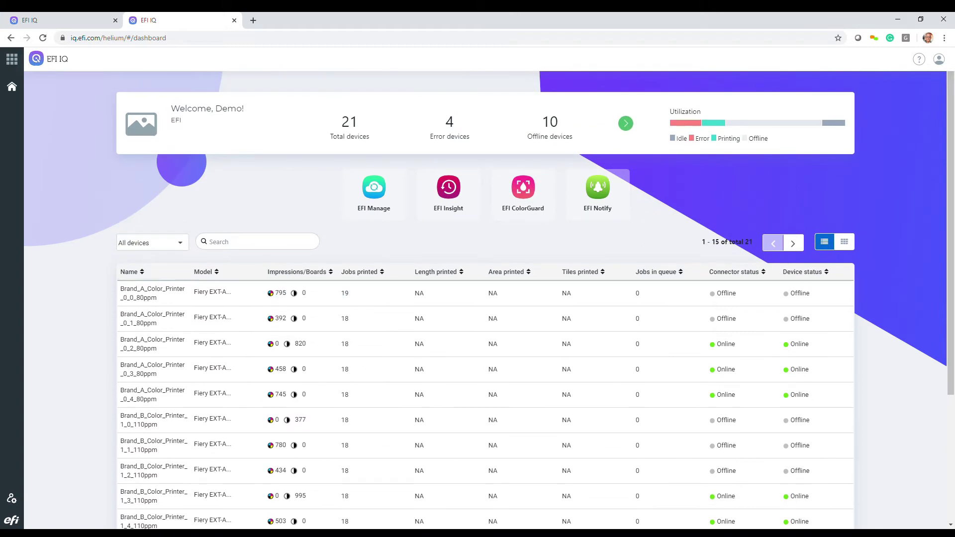
click(844, 241)
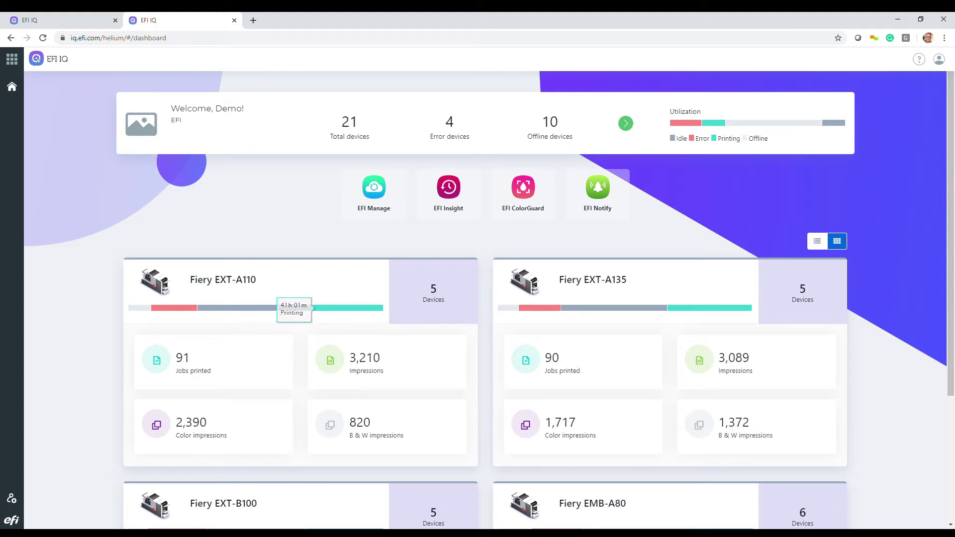
Step: View the devices in the Fiery EXT-A110 group and go back to the dashboard
click(308, 306)
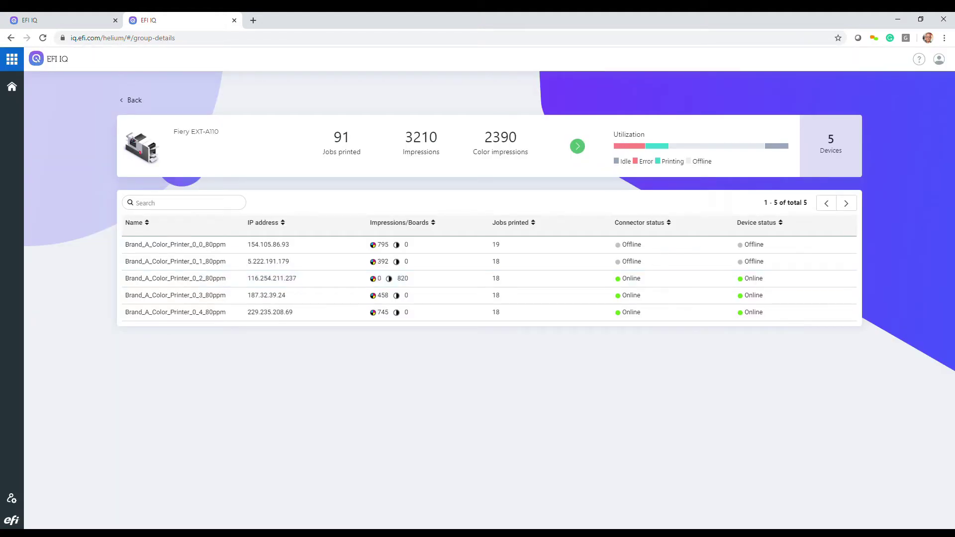
click(12, 59)
click(12, 59)
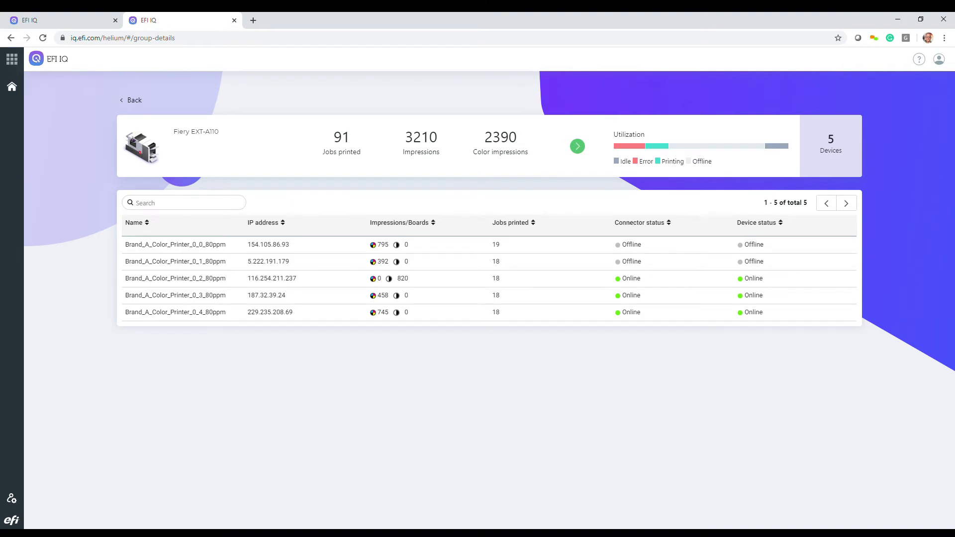
click(133, 100)
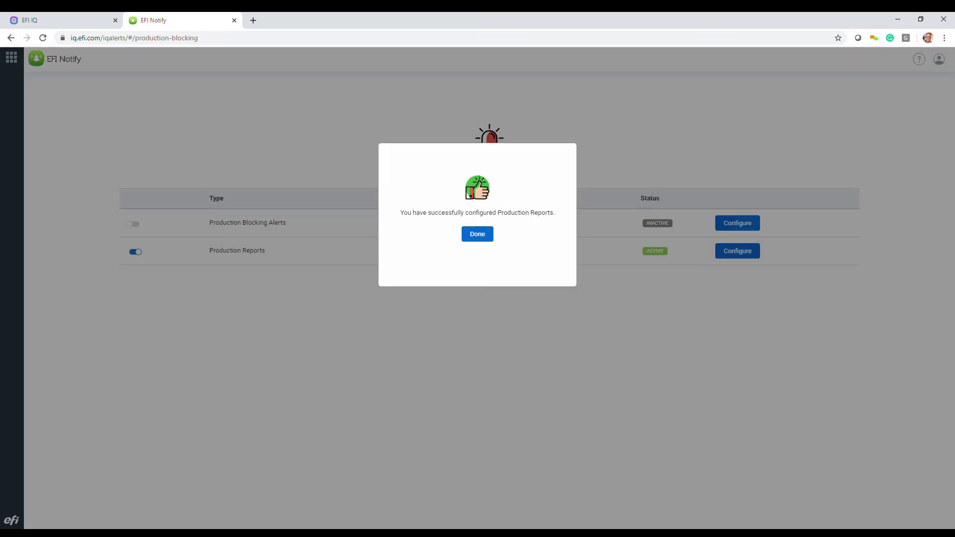
Step: Finish the Production Reports configuration and activate Production Blocking Alerts
click(477, 233)
click(133, 224)
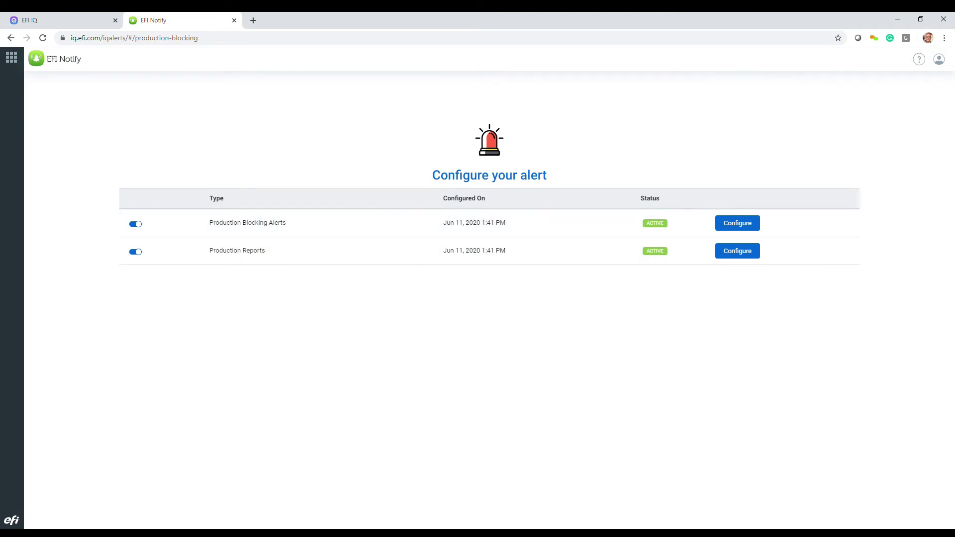
Step: Switch to EFI Insight and examine the trend dashboard's job, utilization, impression and media usage widgets
click(12, 58)
click(42, 103)
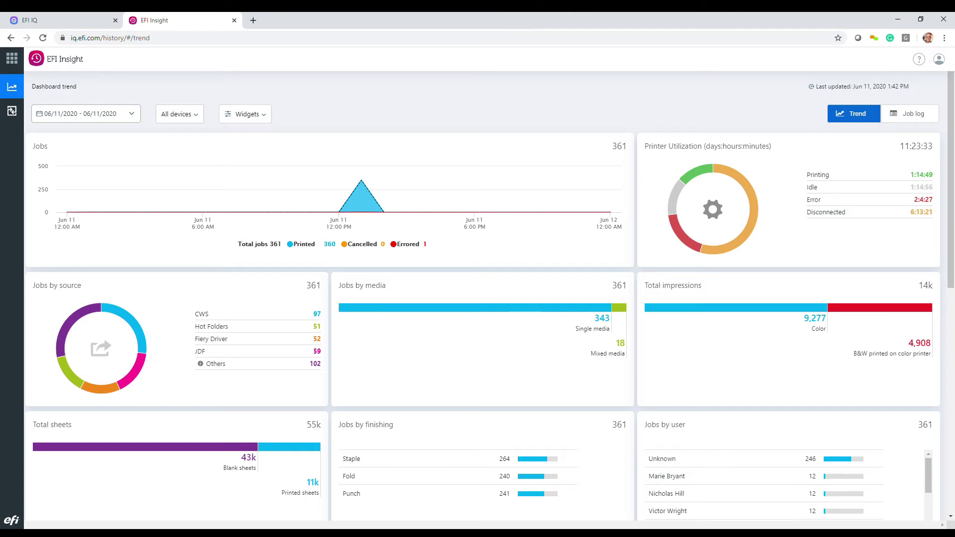
scroll(711, 229, down, 2)
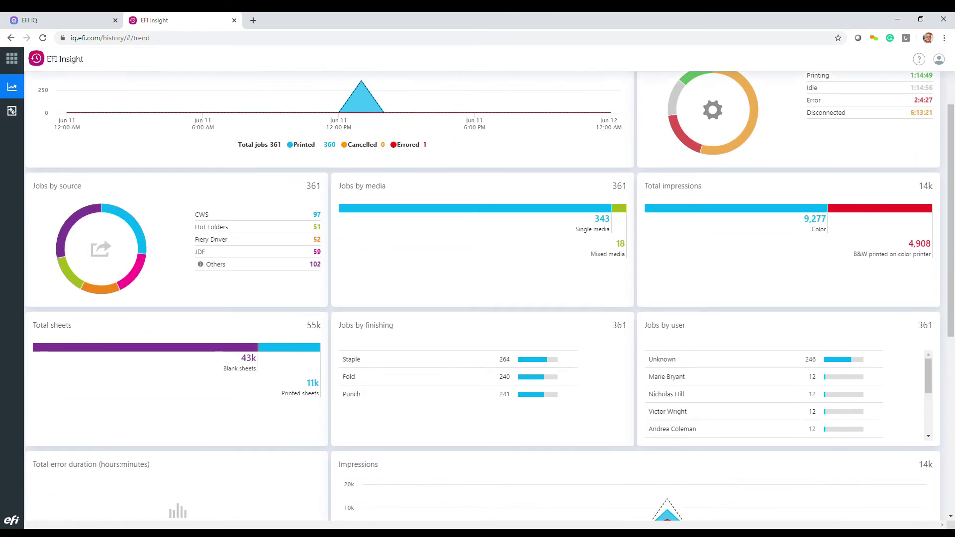
scroll(478, 296, down, 2)
scroll(478, 295, down, 4)
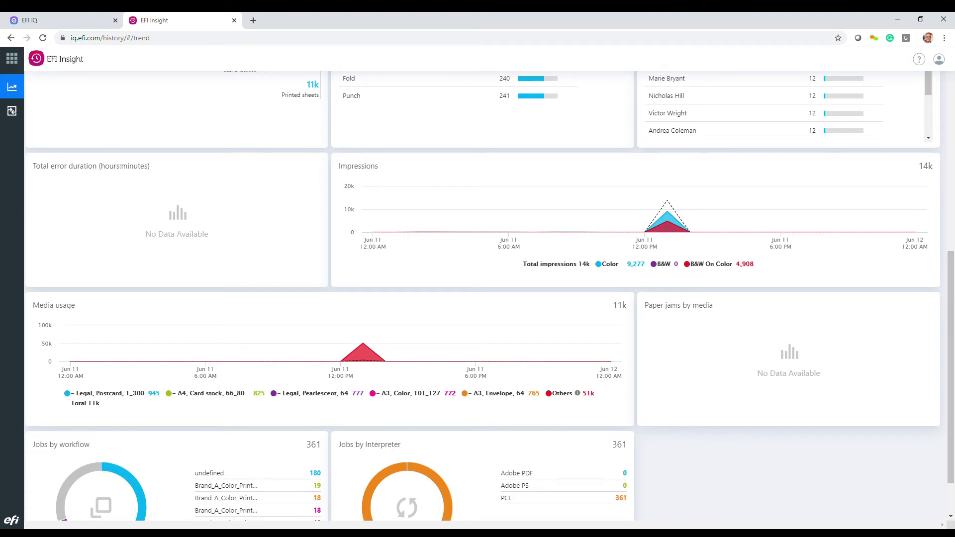
scroll(477, 295, up, 8)
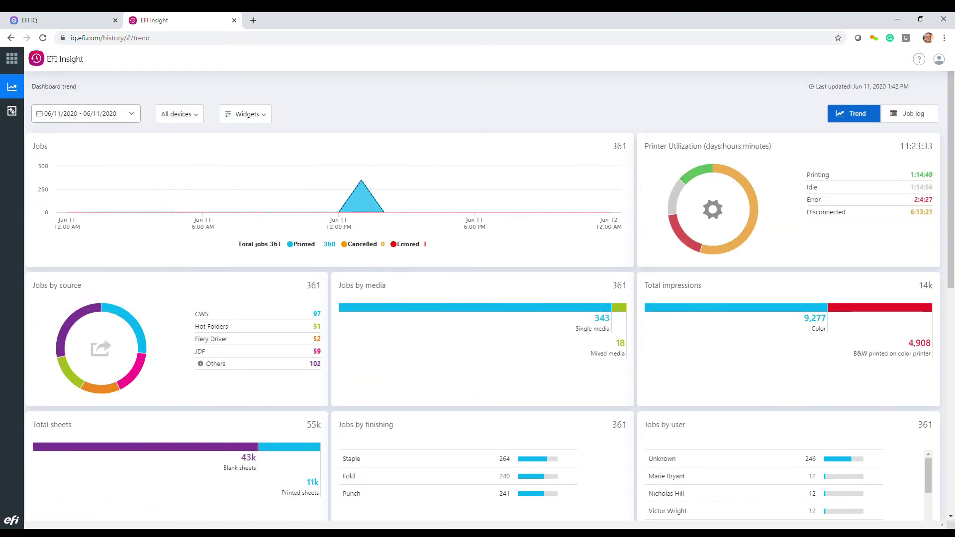
Step: Examine the job log for all devices and return to the IQ Dashboard
click(909, 114)
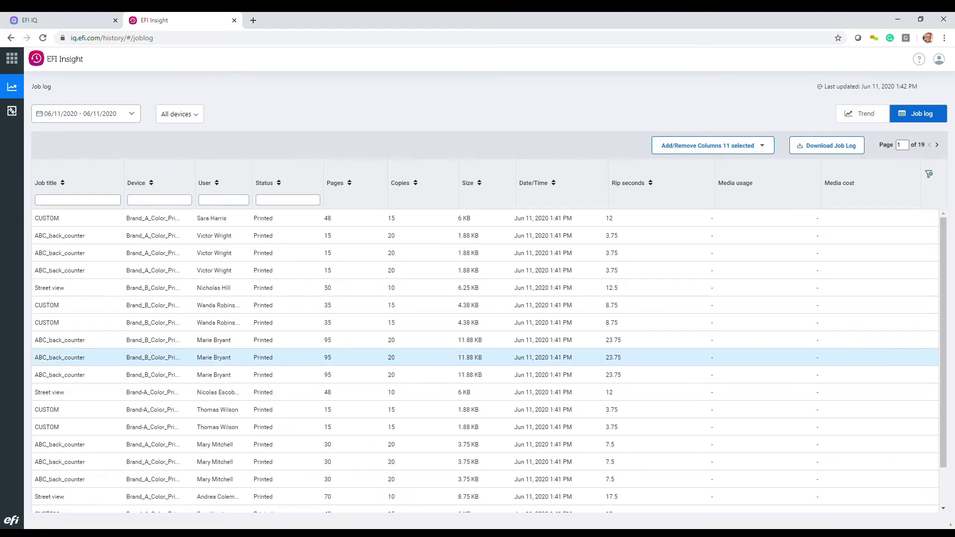
scroll(486, 356, down, 1)
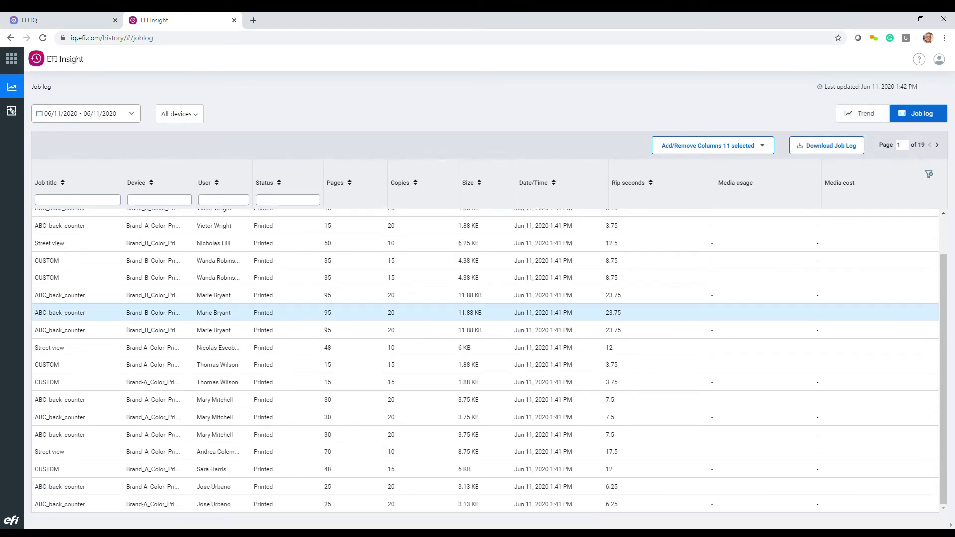
scroll(478, 361, up, 2)
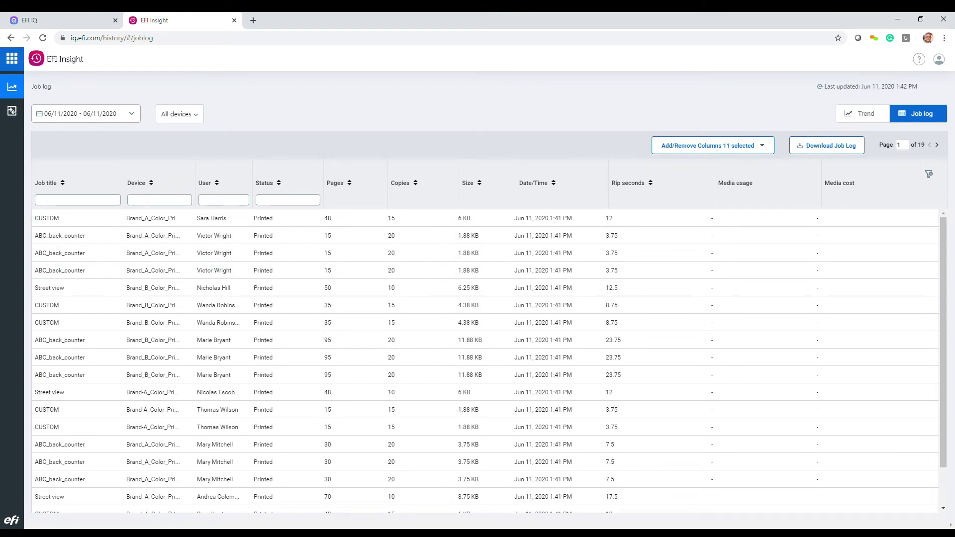
click(12, 58)
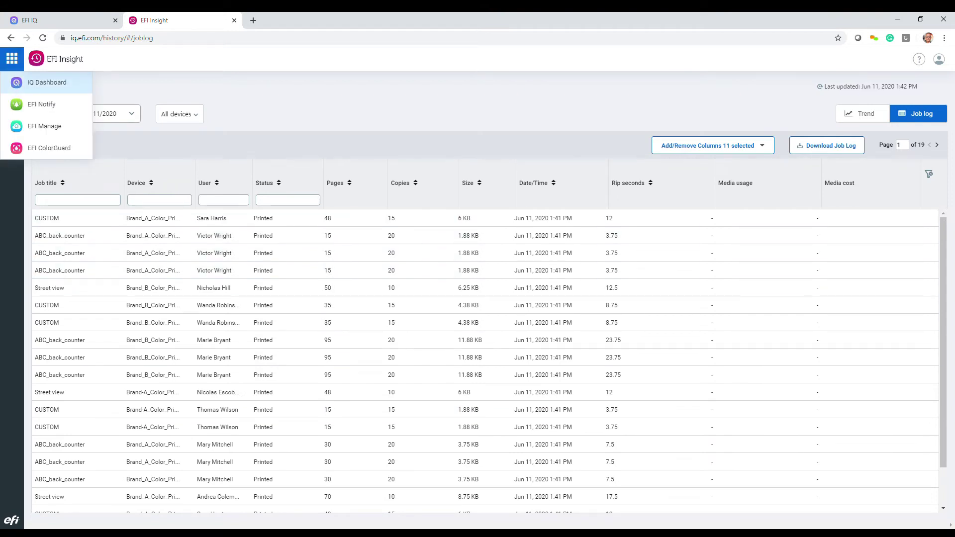
click(46, 82)
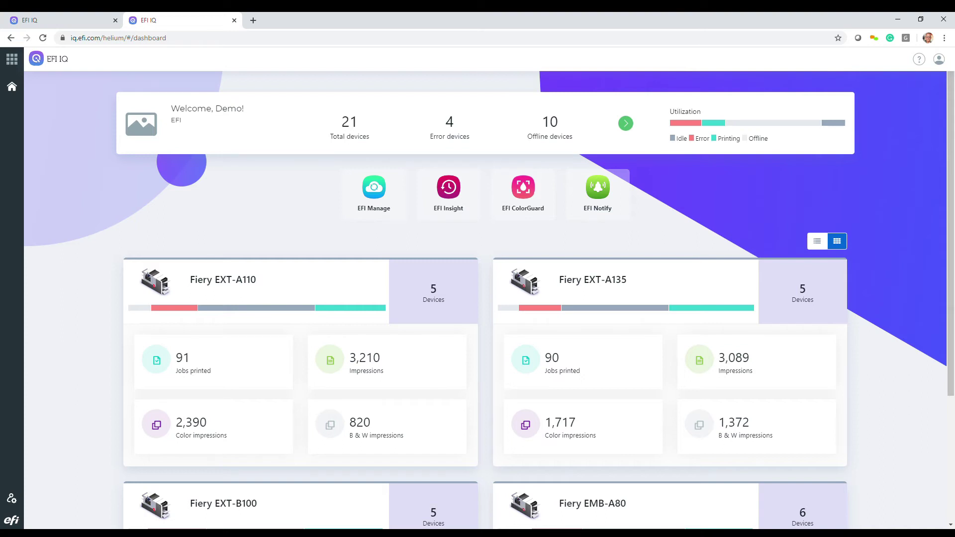
Step: Switch to EFI Manage and review the compliance dashboard, the resource sync packages and the managed devices list
click(374, 192)
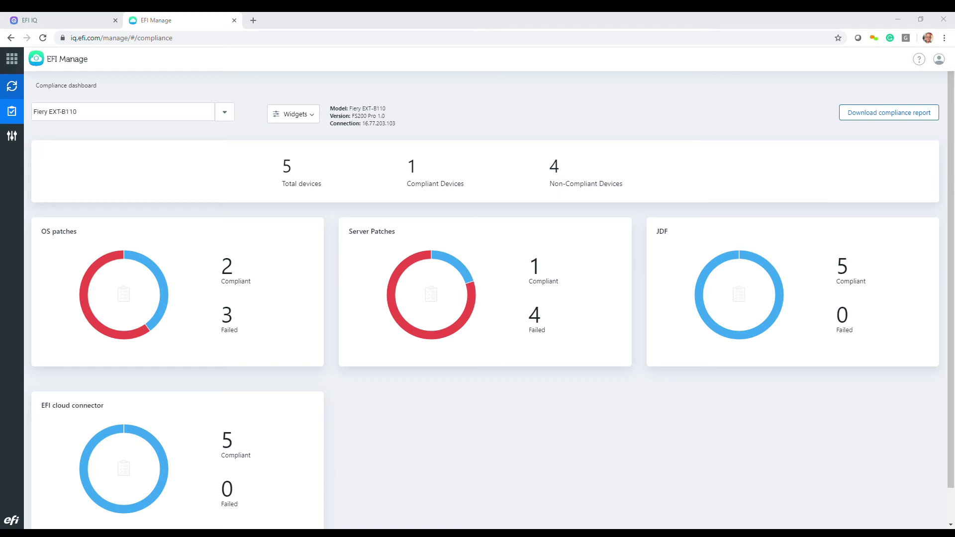
click(12, 86)
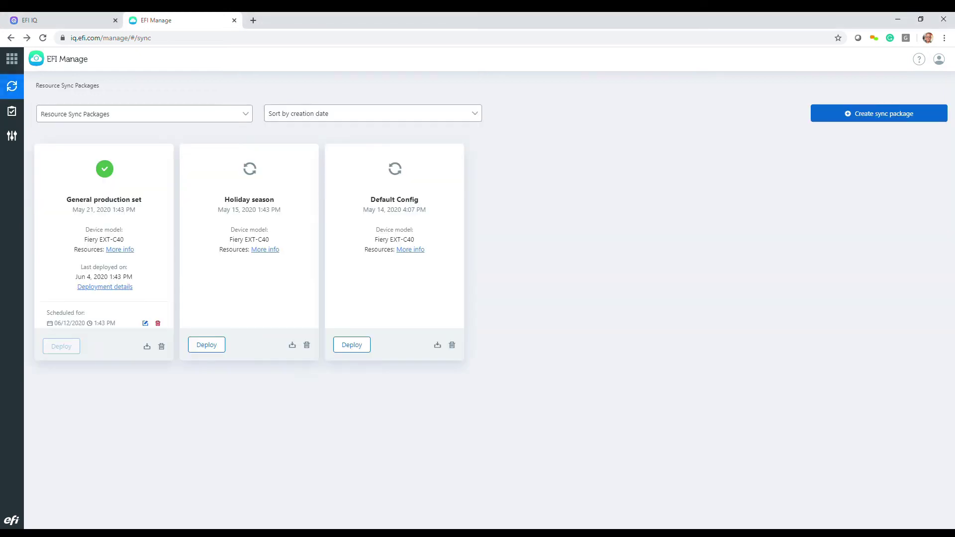
click(12, 136)
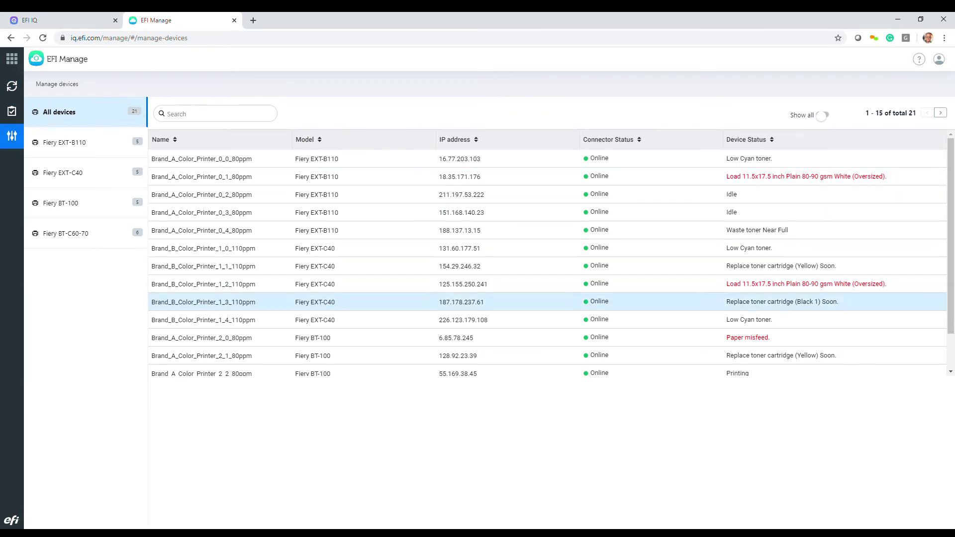
Step: Return to EFI IQ and view the full device information for Brand_A_Color_Printer_2_0_80ppm
click(12, 58)
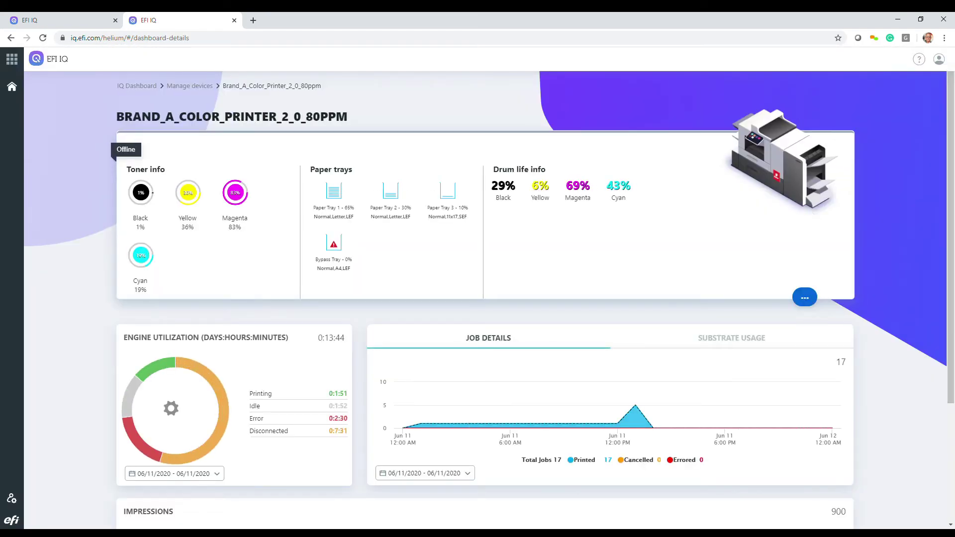
click(805, 297)
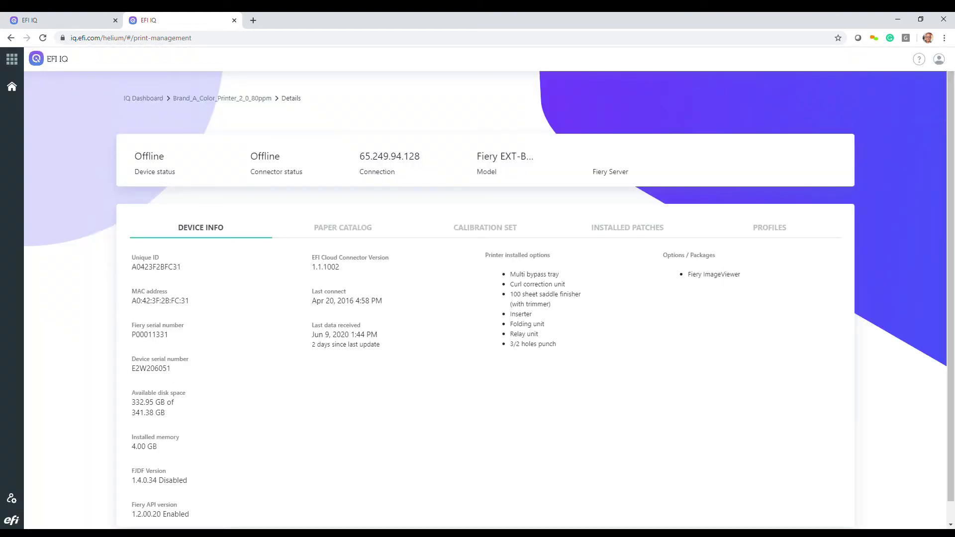
Step: Switch to EFI ColorGuard and review its shop summary and the existing schedules
click(12, 59)
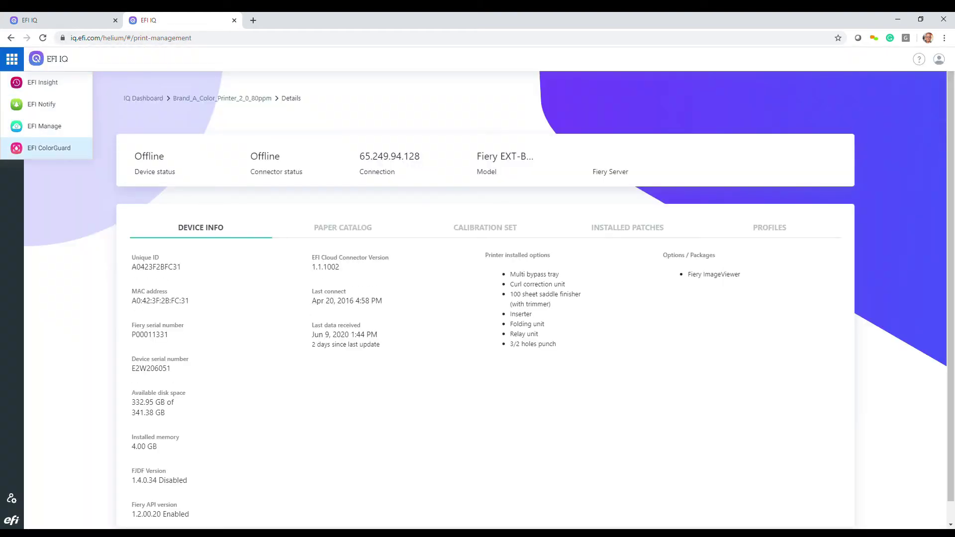
click(48, 148)
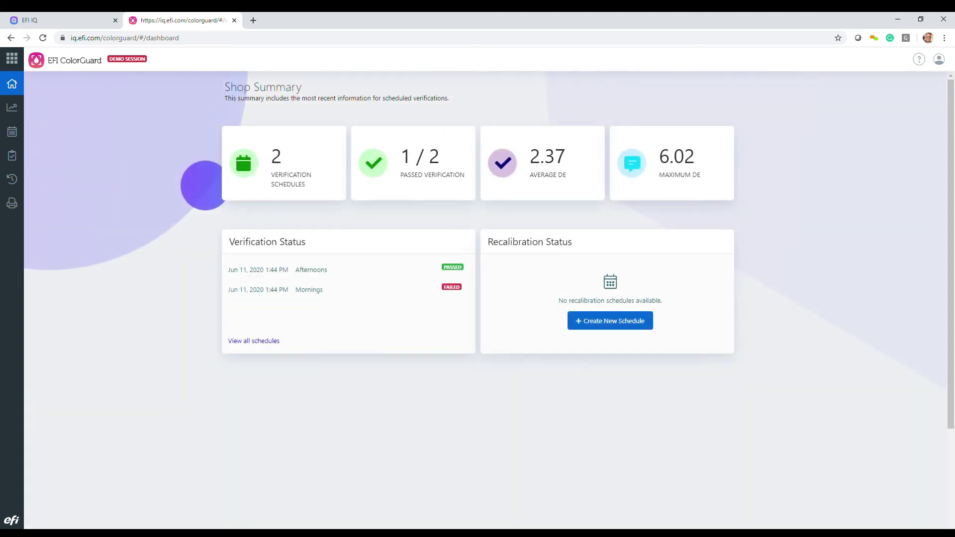
click(12, 131)
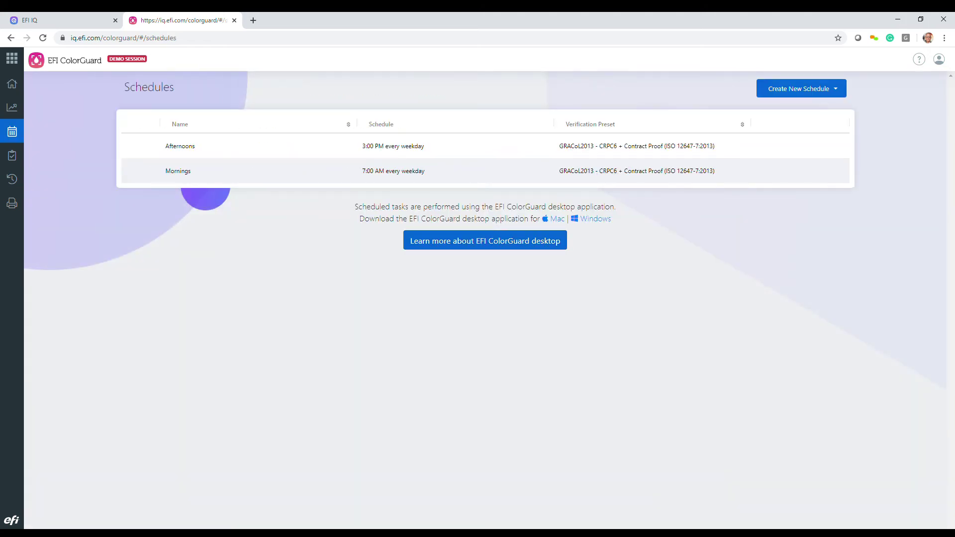
Step: Inspect the form for a new verification schedule and close it without creating one
click(800, 89)
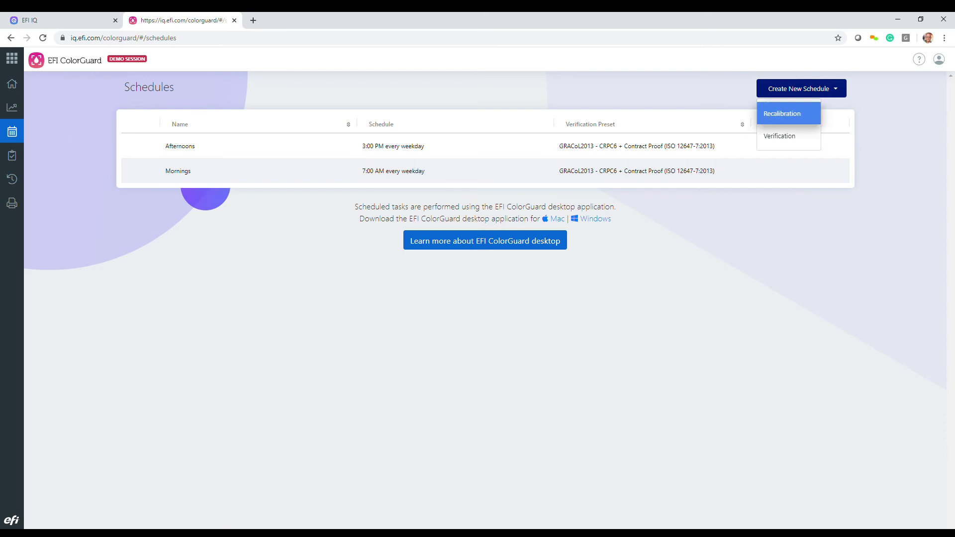
click(780, 136)
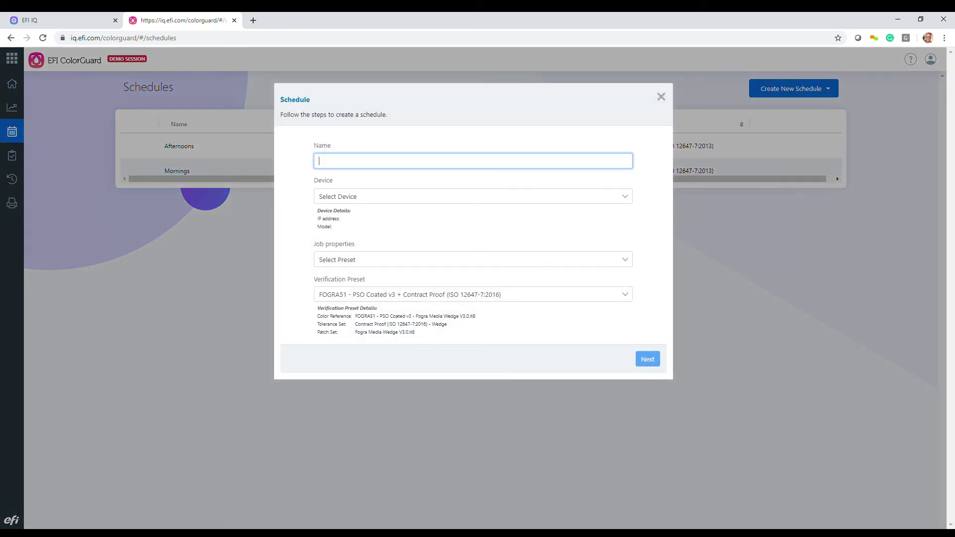
click(661, 97)
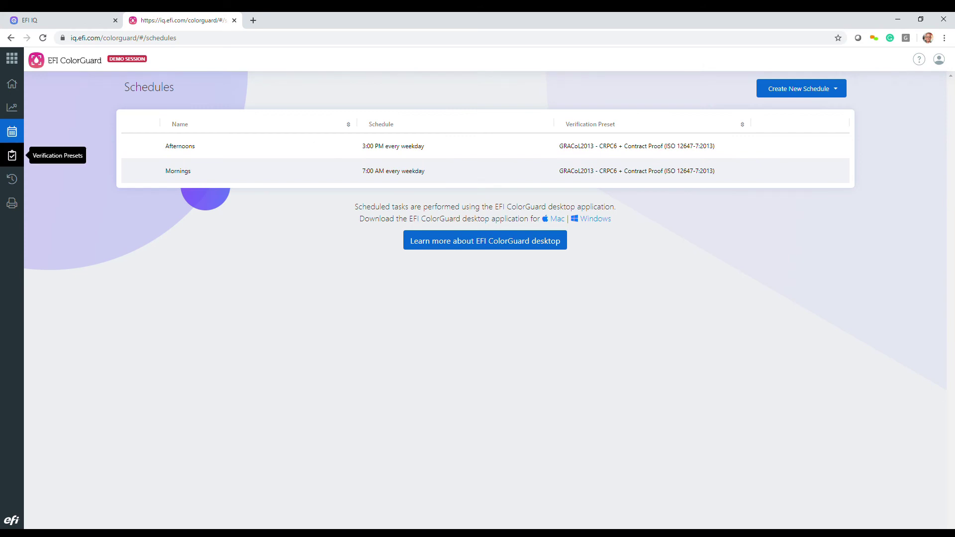
Step: Open the verification history and inspect the details of the failed Jun 6 verification for Brand-A_Color_Printer-2_135ppm
click(12, 179)
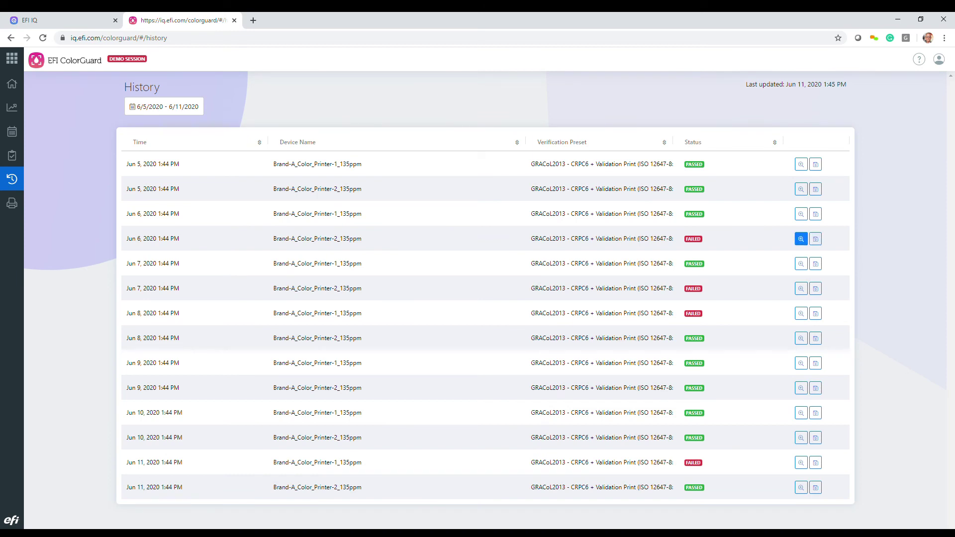
click(801, 238)
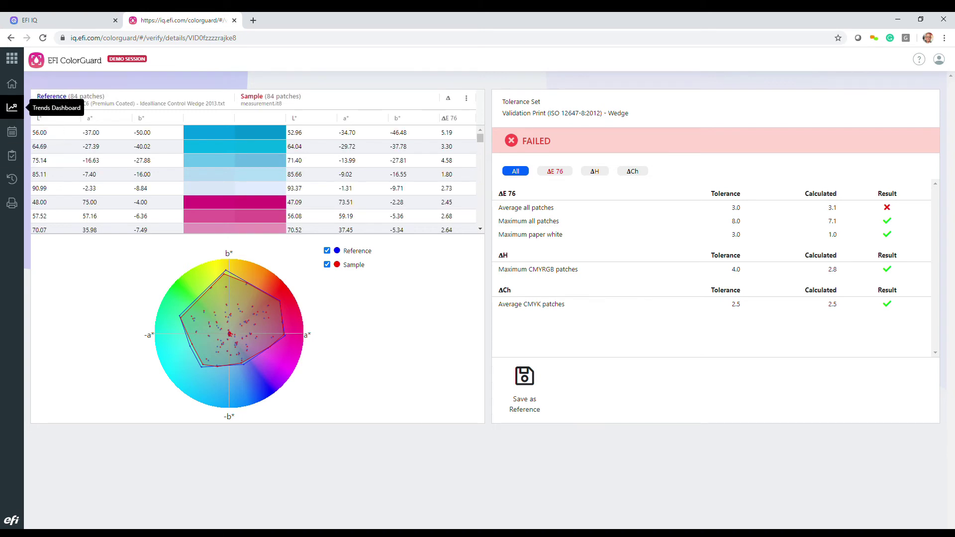
Step: Review the ColorGuard trends dashboard and verification presets, and return to the IQ Dashboard
click(12, 108)
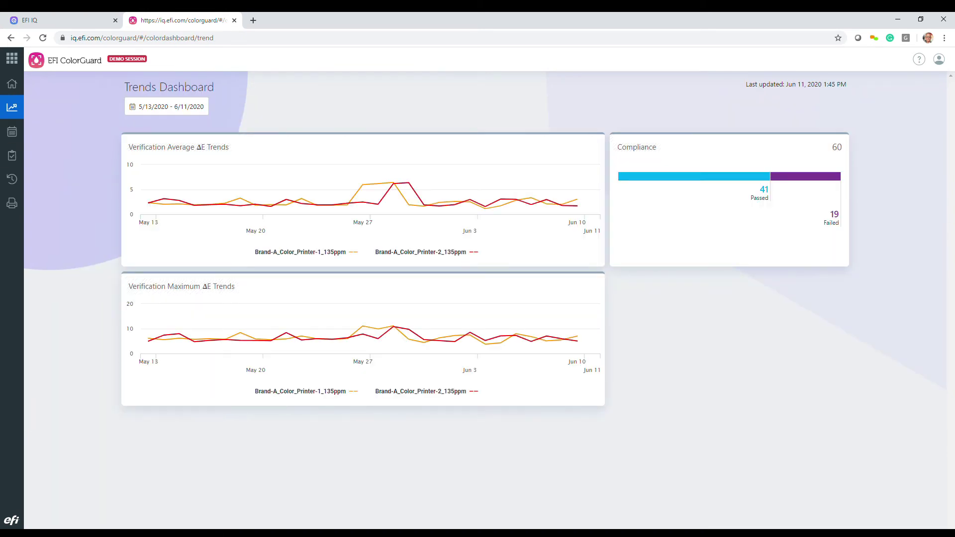
click(12, 156)
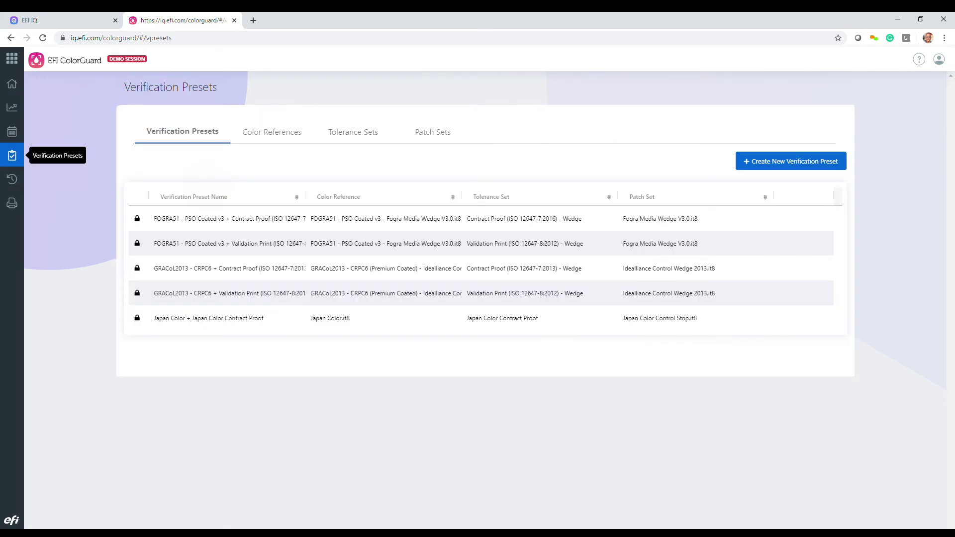
click(12, 59)
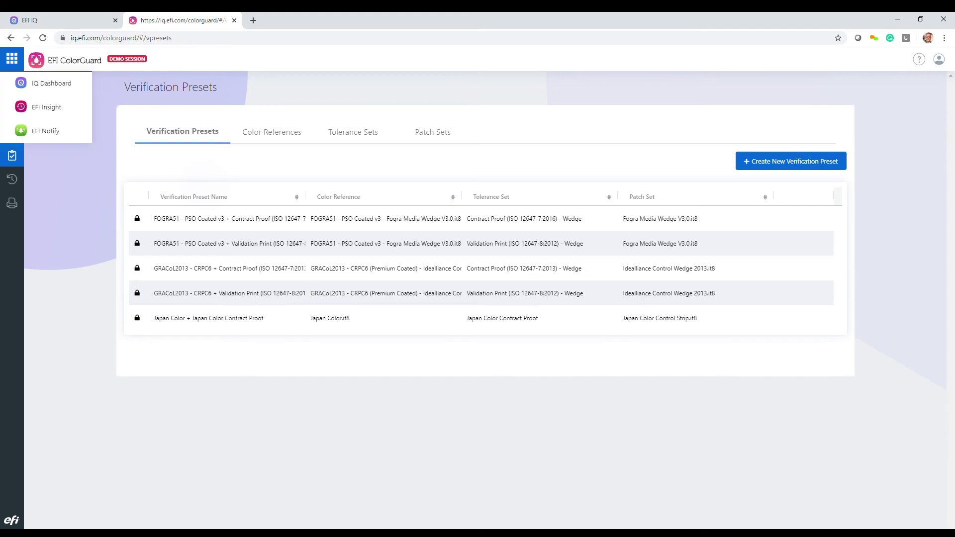
click(51, 83)
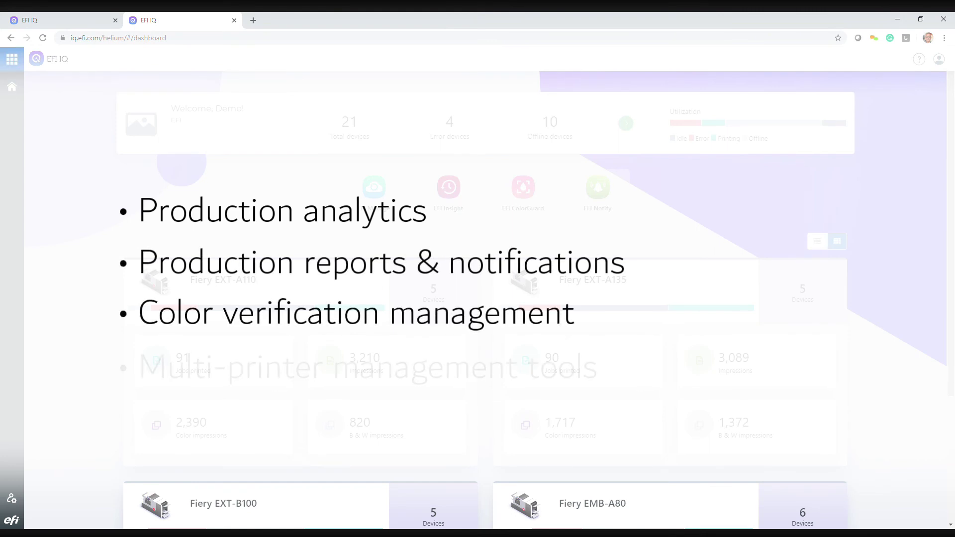
Step: Switch to EFI Insight and examine the trend widgets for all devices, including jobs by workflow and by interpreter
click(12, 59)
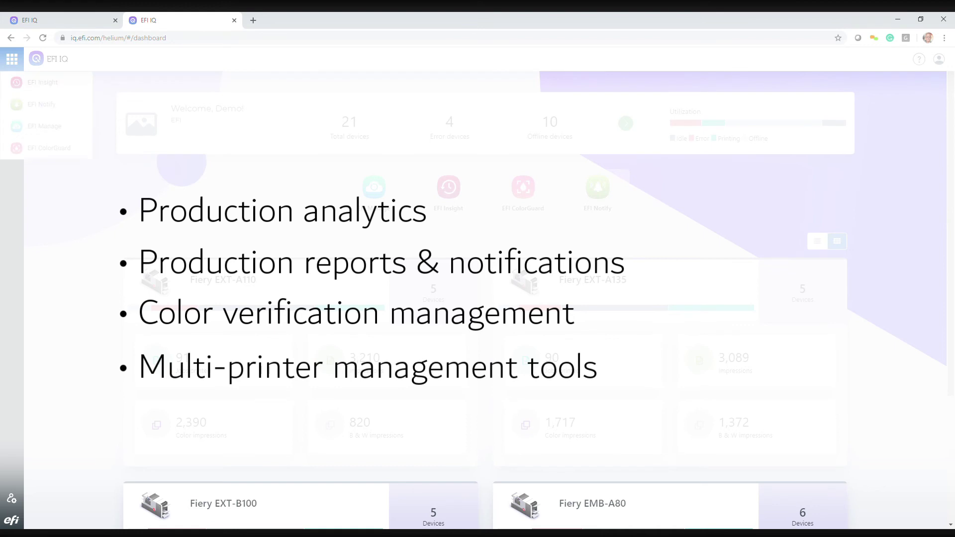
click(42, 83)
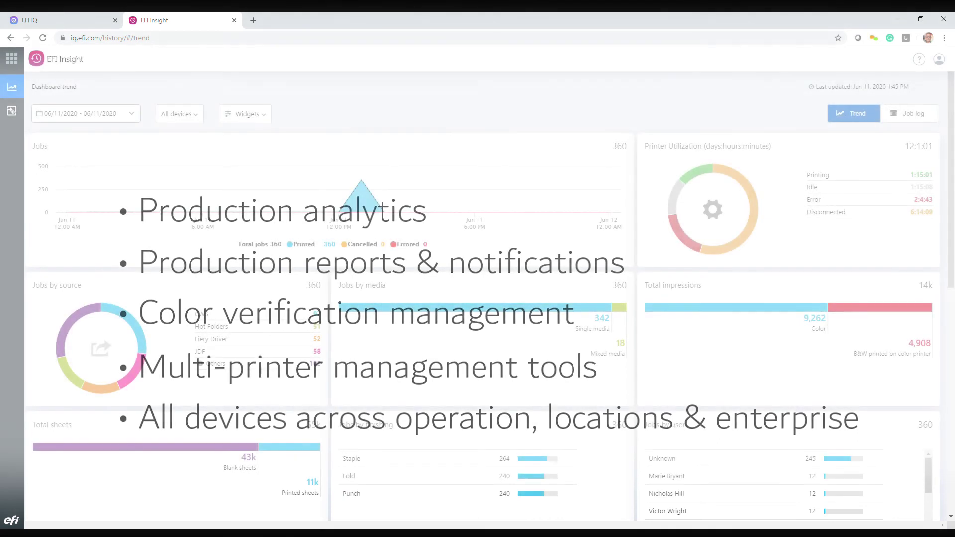
scroll(477, 283, down, 1)
scroll(478, 296, down, 3)
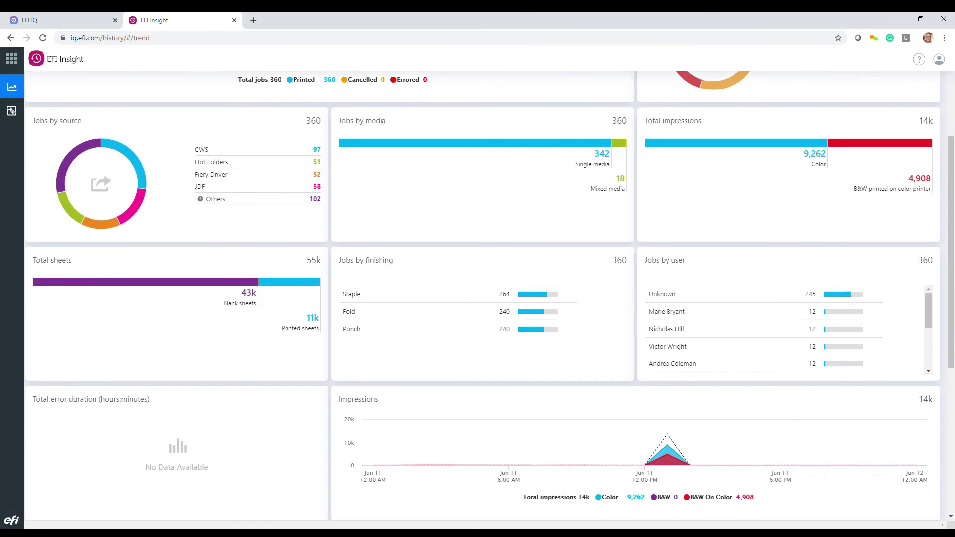
scroll(477, 296, down, 5)
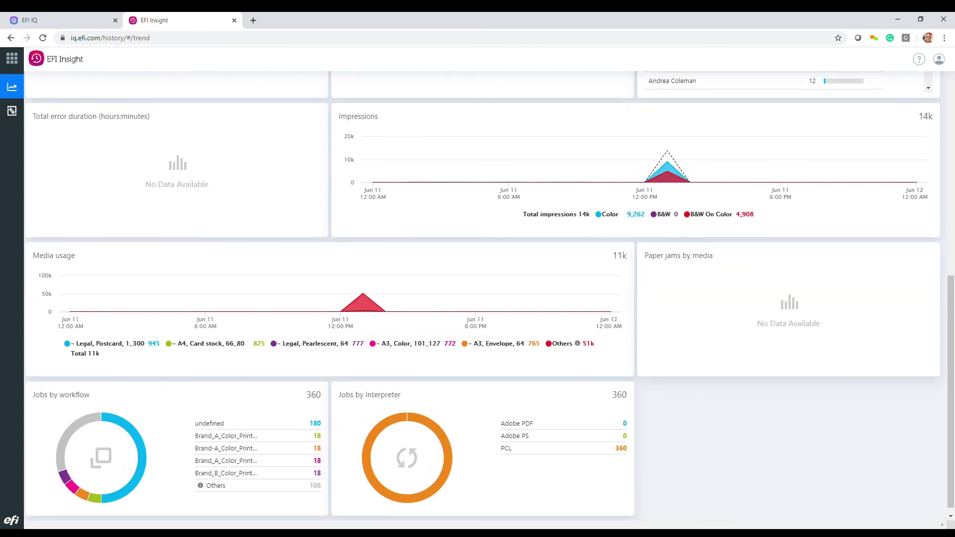
scroll(478, 296, down, 1)
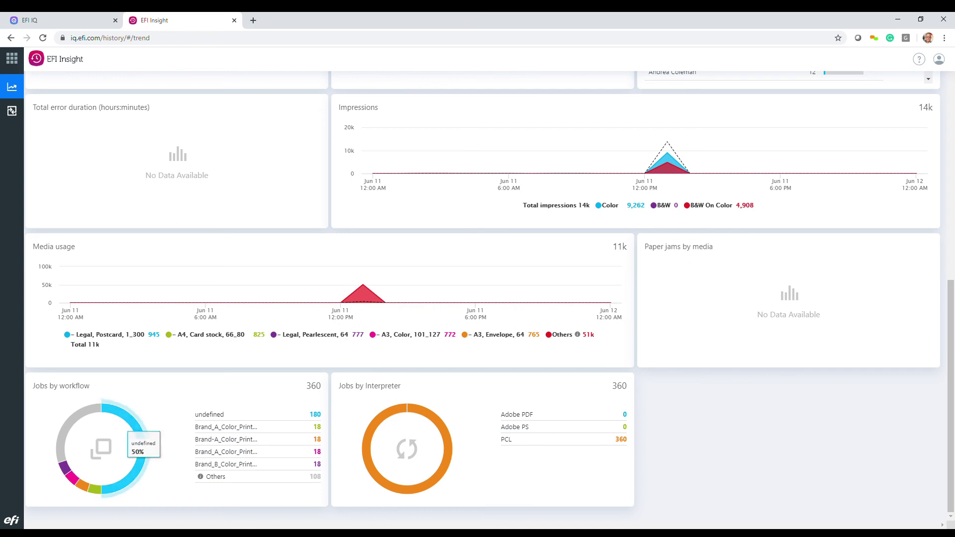
mouse_move(58, 467)
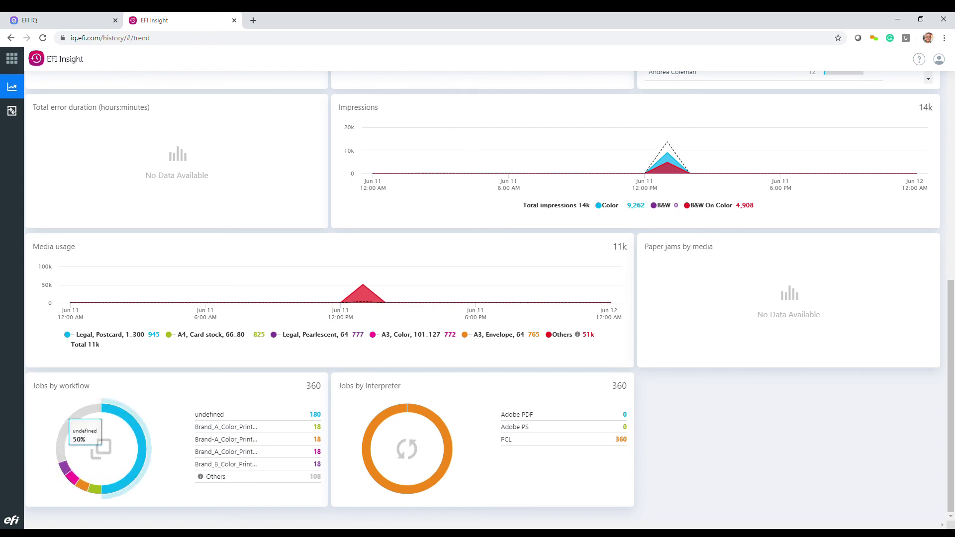
scroll(69, 448, up, 6)
scroll(69, 447, up, 3)
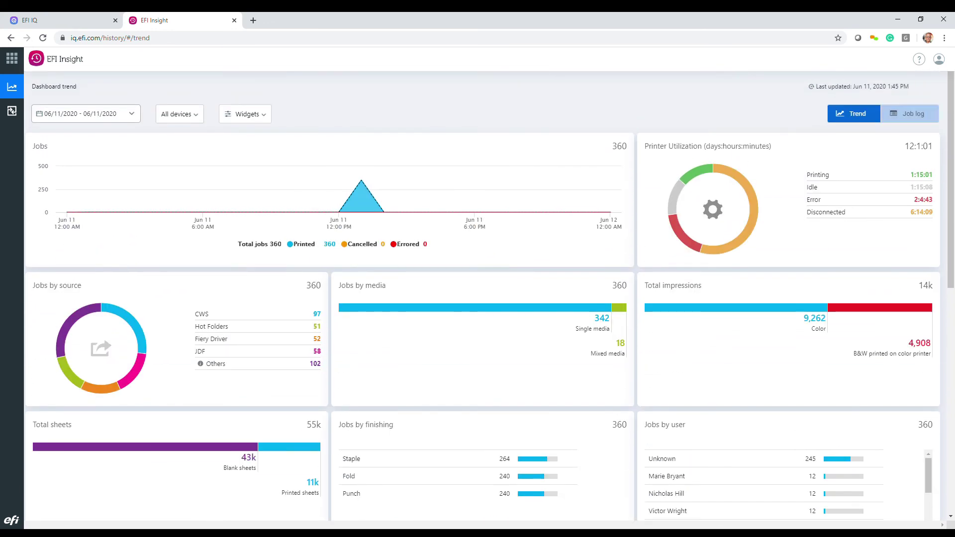
Step: Open the job log for all devices, sort it by date/time in ascending order and bring up the list of EFI apps
click(909, 114)
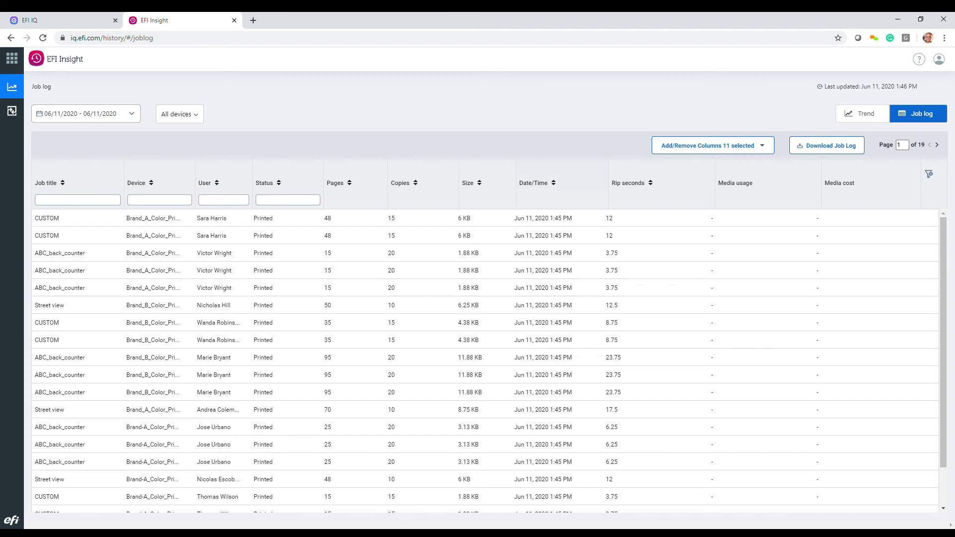
click(554, 183)
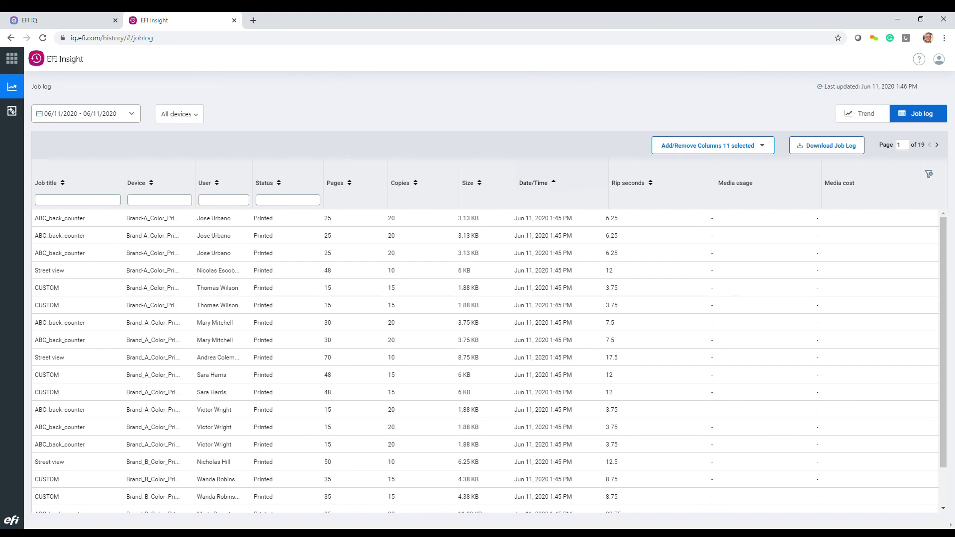
click(12, 59)
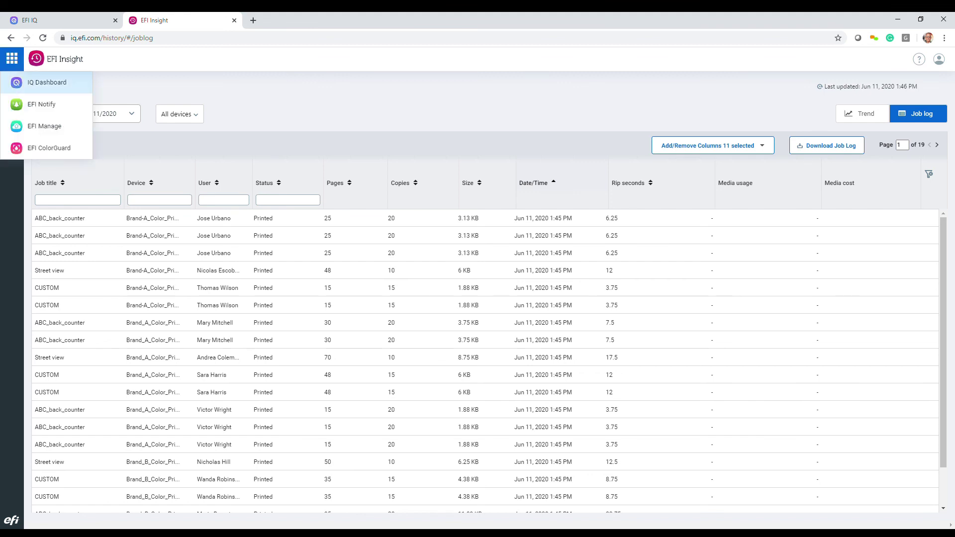